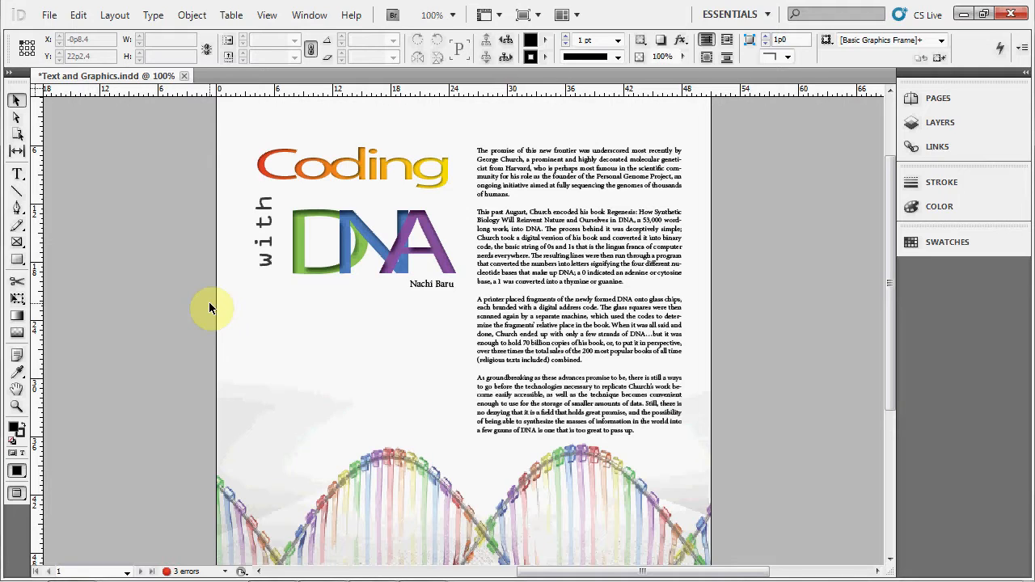
- Draw an empty text frame about 19 by 12 picas in the blank area below the byline with the Type tool
click(28, 172)
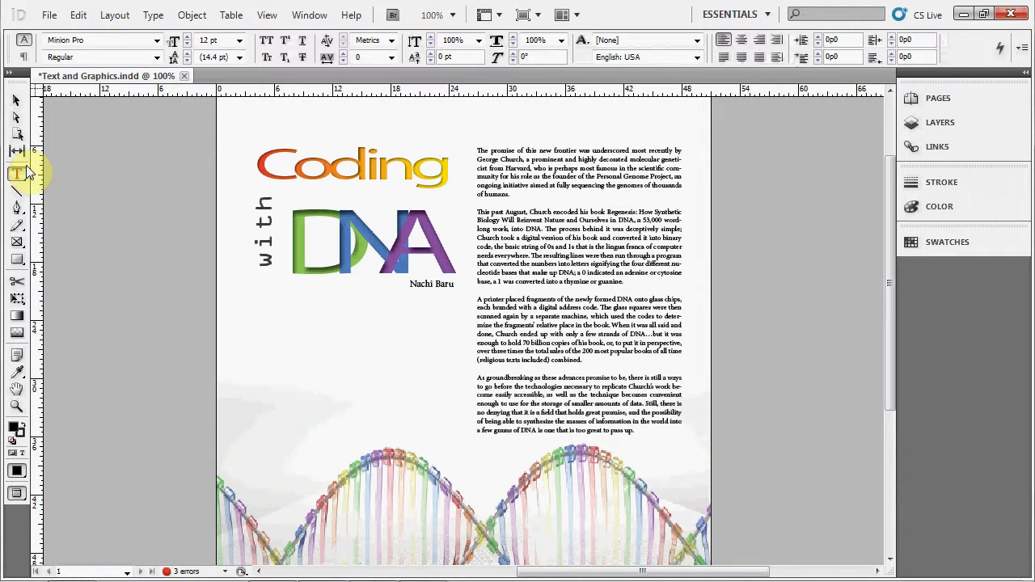
drag(263, 321, 447, 436)
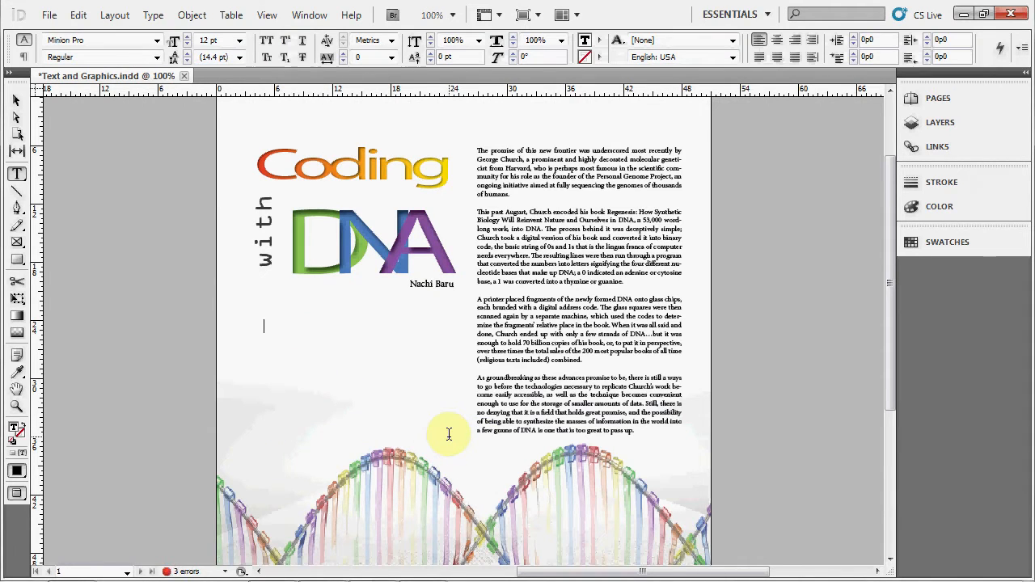
- Enter filler text in the new text frame and erase it again
text(as;dkfj;asdkj)
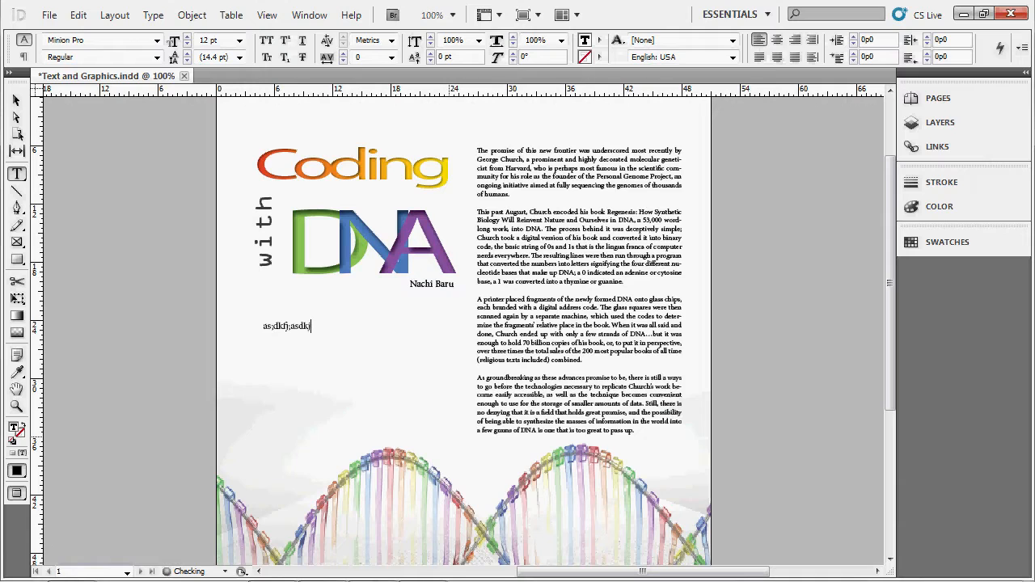
key(BackSpace)
key(BackSpace)
key(BackSpace)
key(BackSpace)
key(BackSpace)
key(BackSpace)
key(BackSpace)
key(BackSpace)
key(BackSpace)
key(BackSpace)
key(BackSpace)
key(BackSpace)
key(BackSpace)
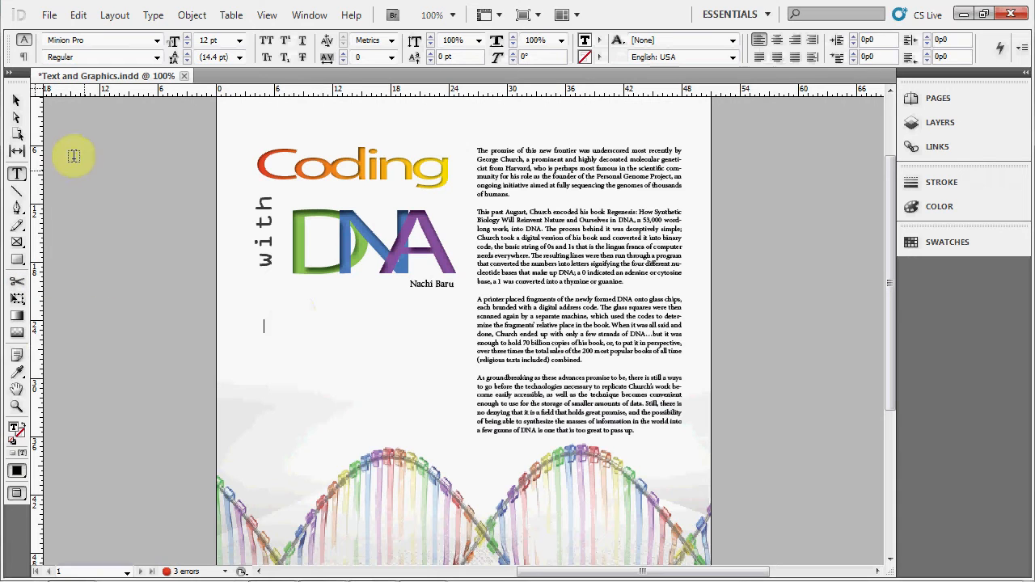
- Load the DNA Word document for placing and accept the substitution of its missing Cambria font
click(16, 100)
click(95, 182)
click(49, 14)
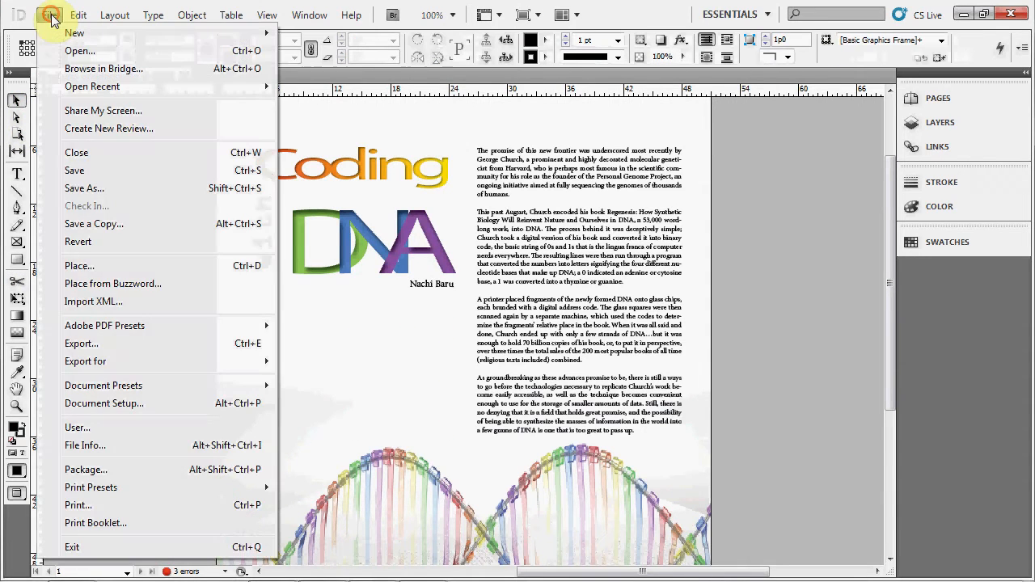
click(79, 266)
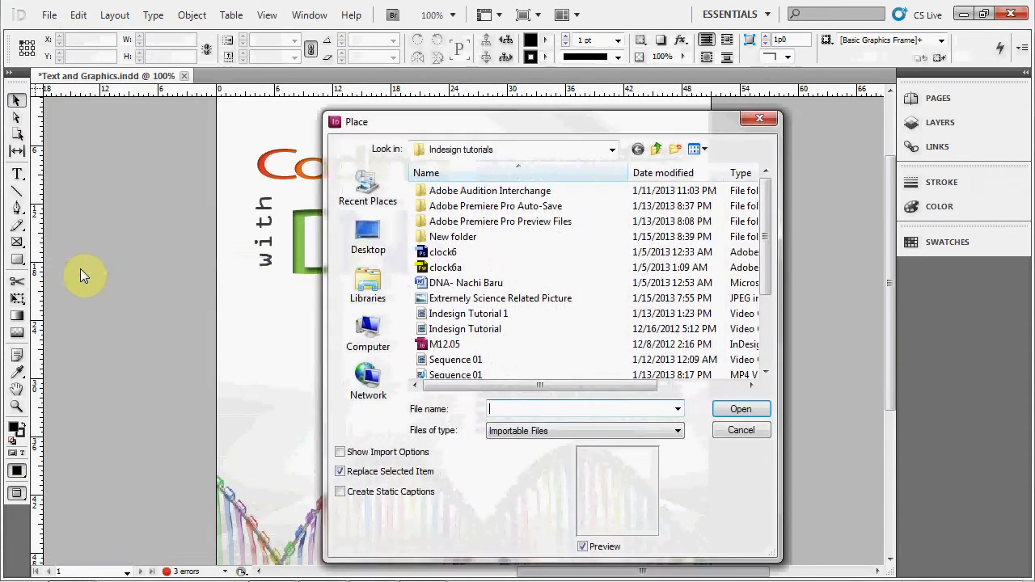
double_click(473, 282)
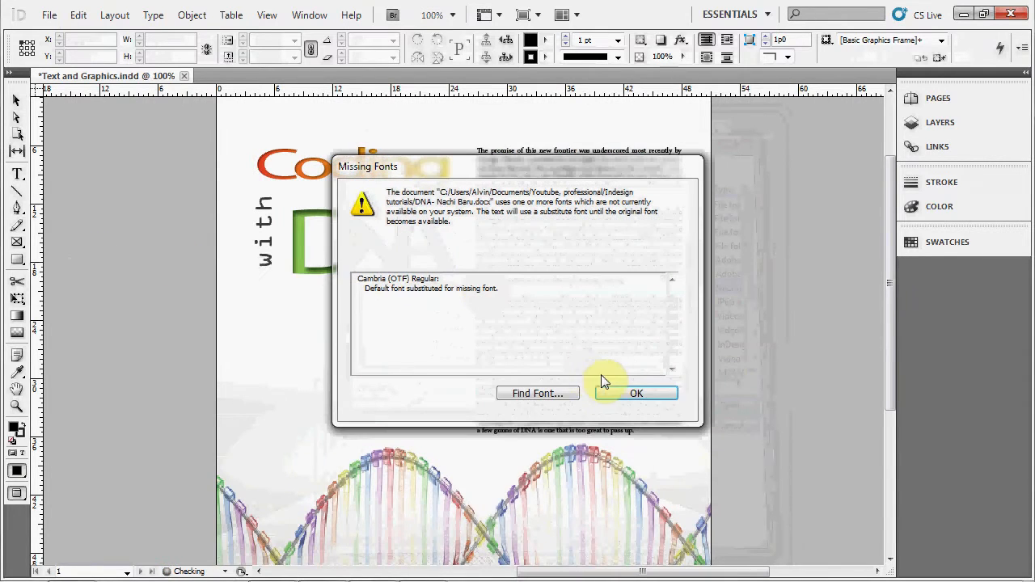
click(666, 402)
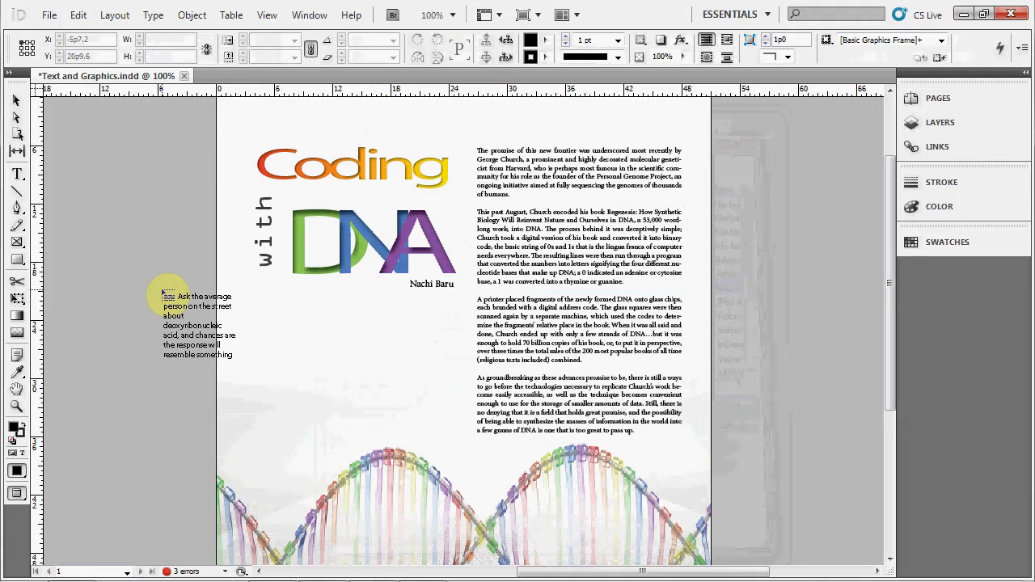
- Try placing the loaded text on the pasteboard, in the empty frame and in a newly drawn frame, undoing each placement
click(161, 289)
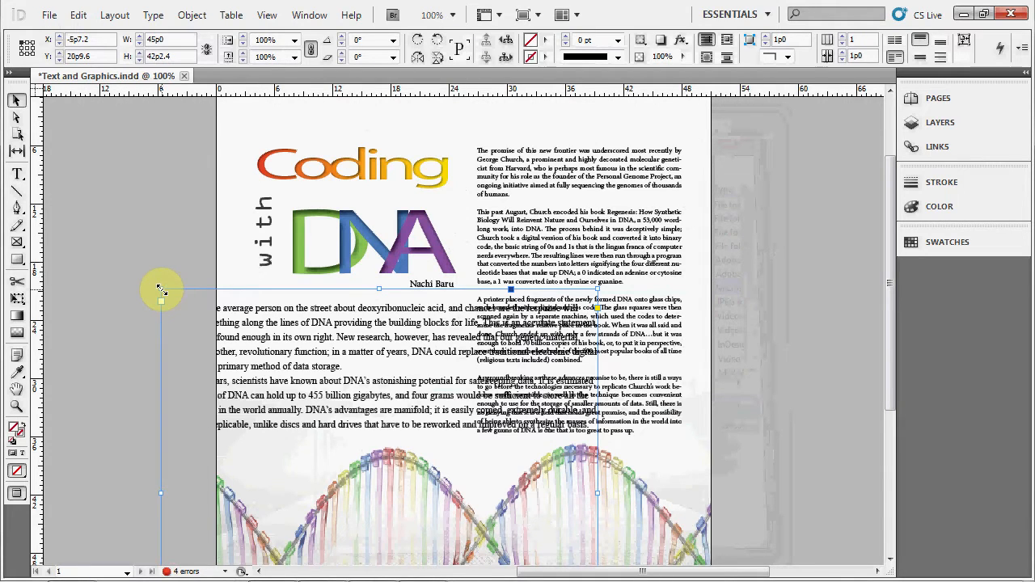
key(ctrl+z)
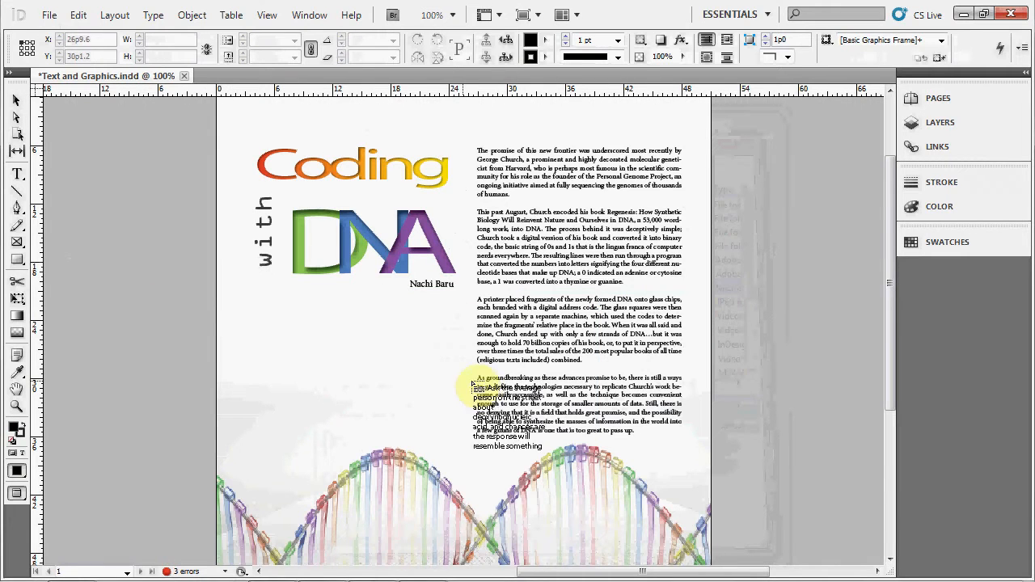
click(375, 372)
key(ctrl+z)
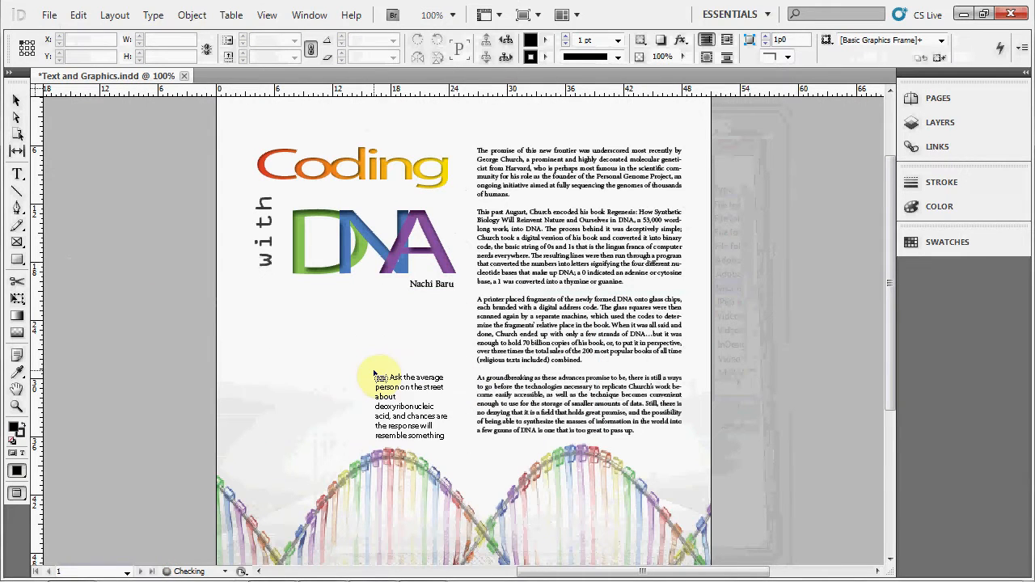
drag(233, 294, 412, 383)
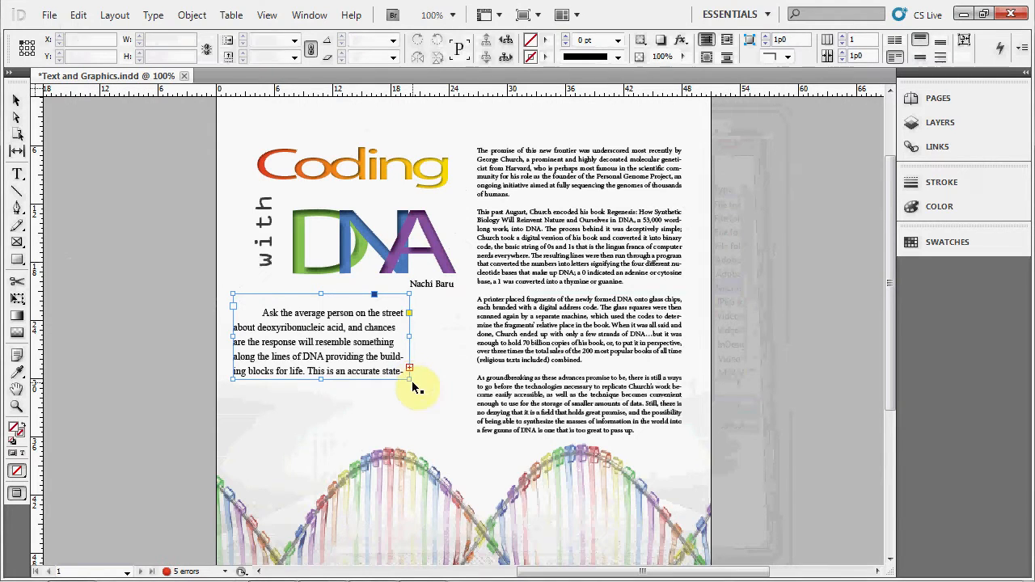
key(ctrl+z)
- Flow the loaded article text into the existing empty text frame below the byline
click(326, 374)
mouse_move(577, 580)
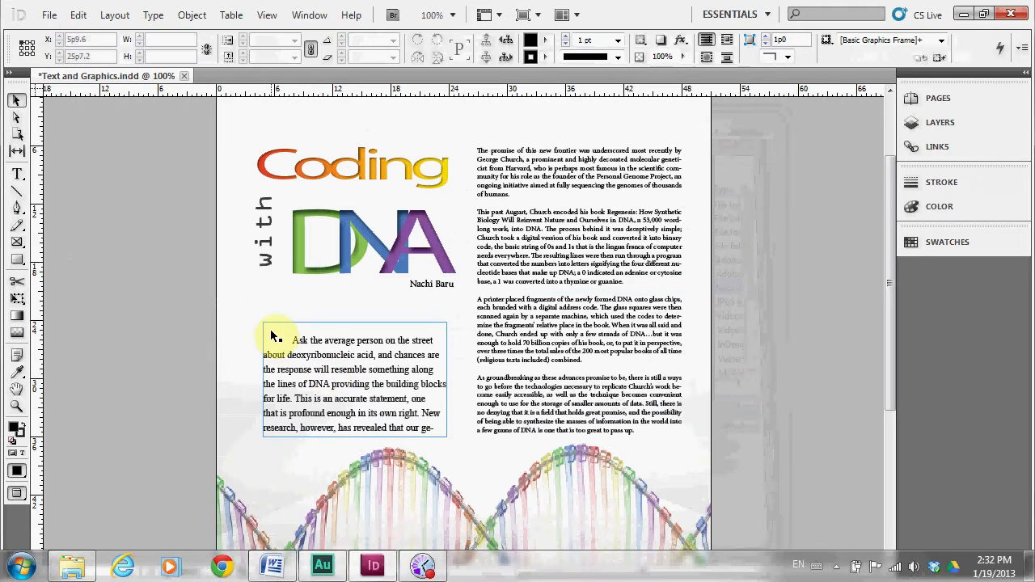
- Move the article text frame up to just below the byline and enlarge it to about 19p8 by 12p0
click(18, 99)
click(350, 340)
drag(350, 341, 356, 323)
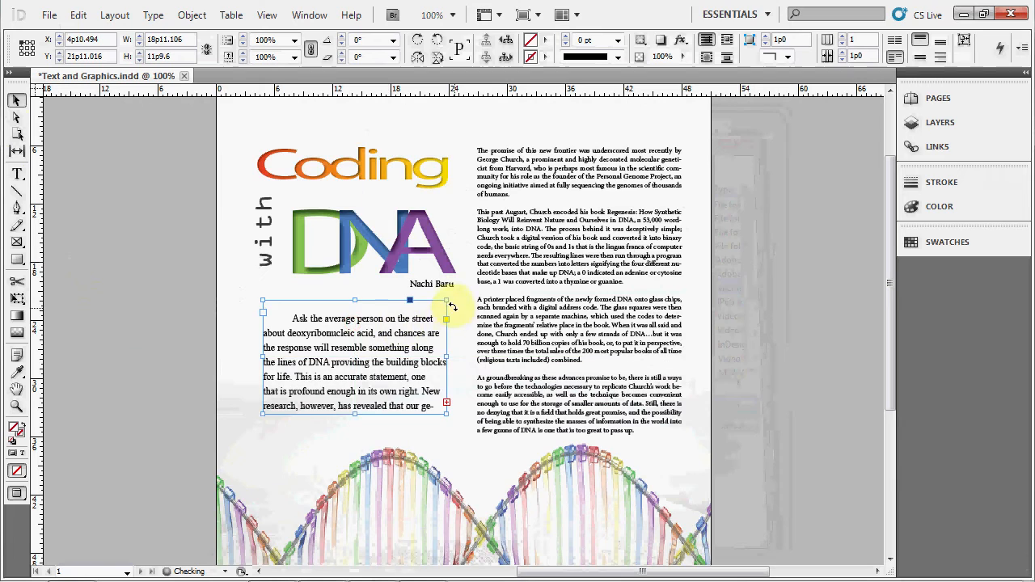
drag(445, 301, 453, 297)
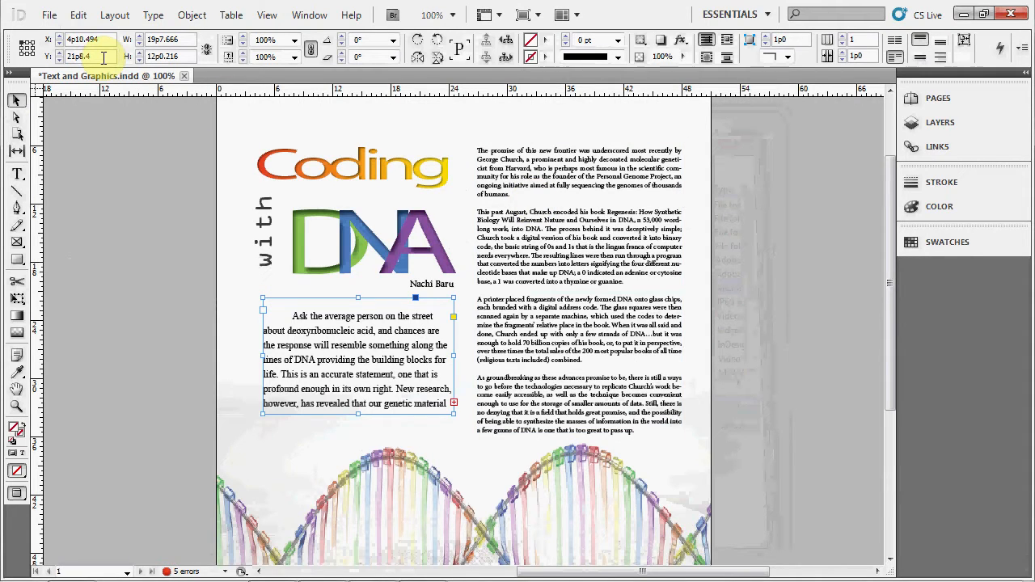
- Format all the text showing in the placed article frame as Minion Pro at 9 pt
double_click(372, 361)
key(ctrl+a)
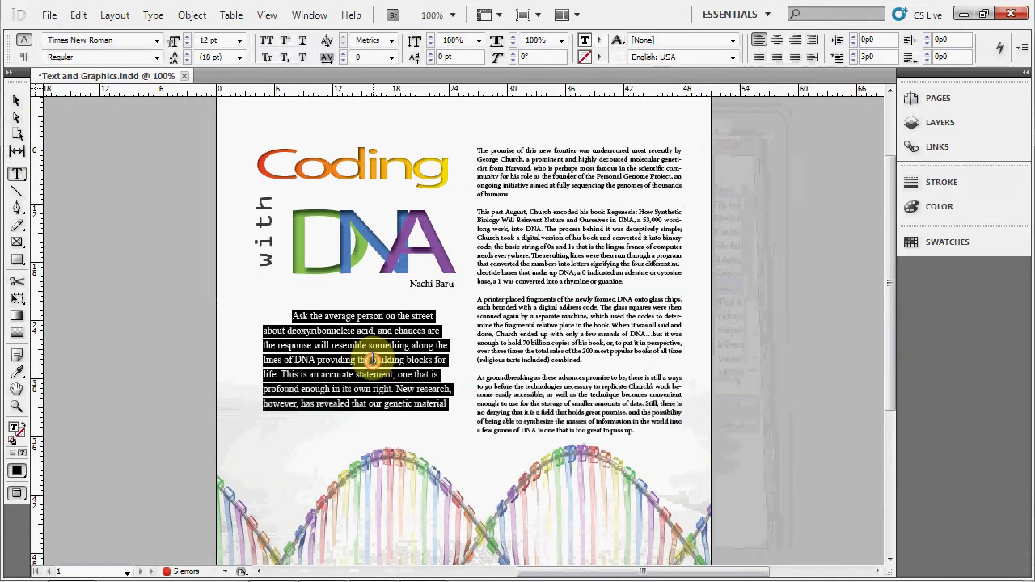
click(157, 41)
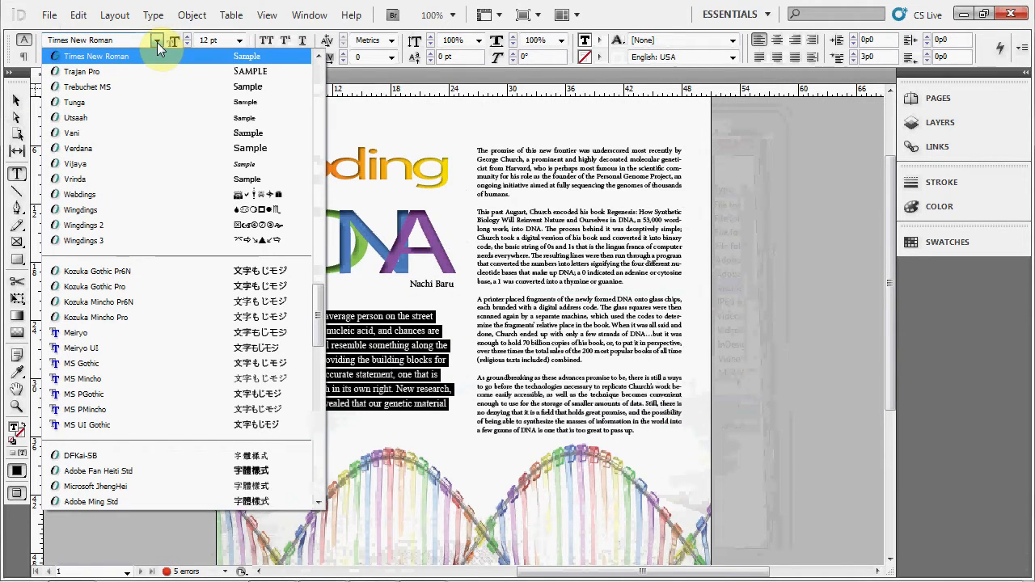
text(min)
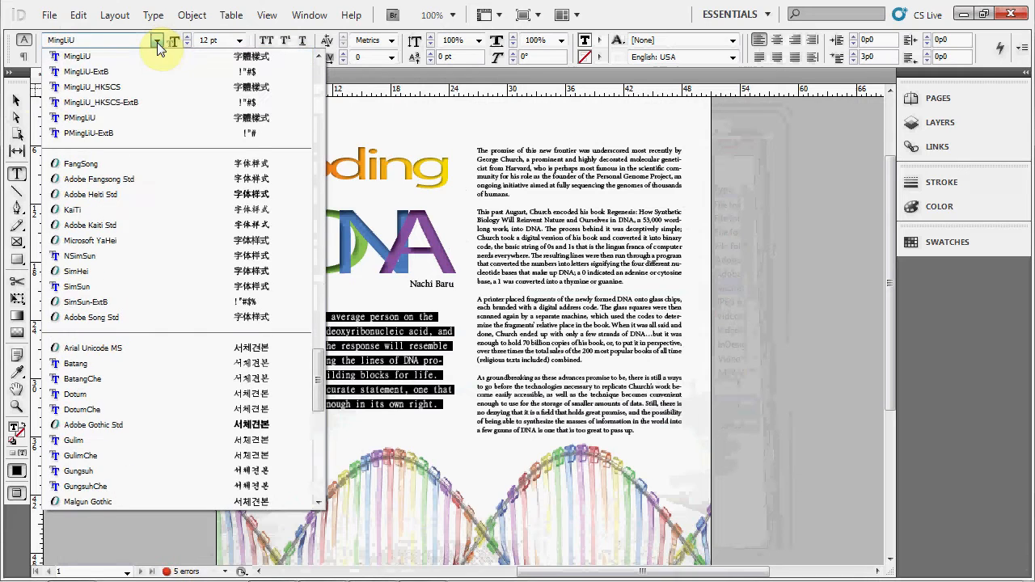
text(ion)
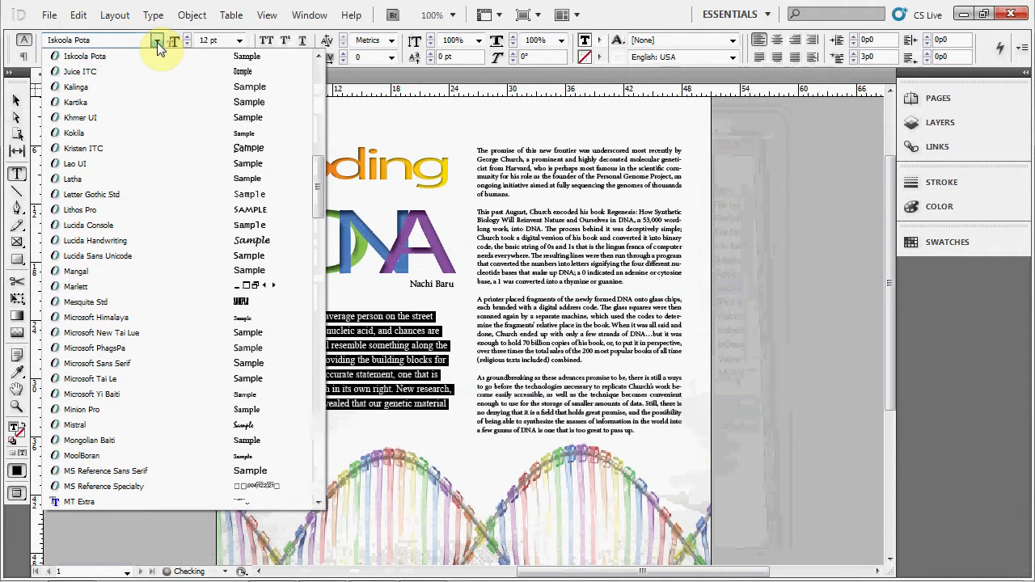
text(minion)
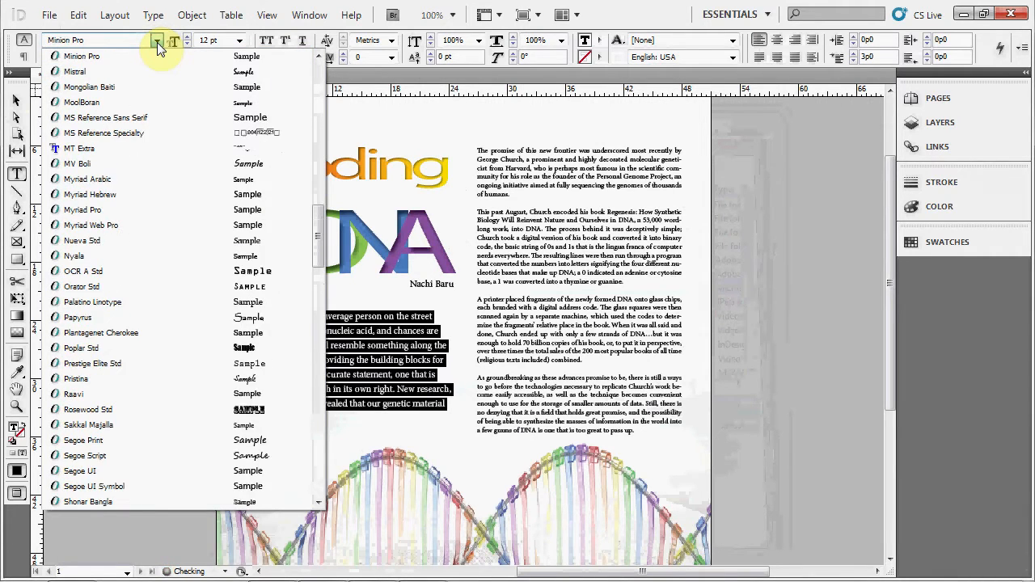
click(144, 54)
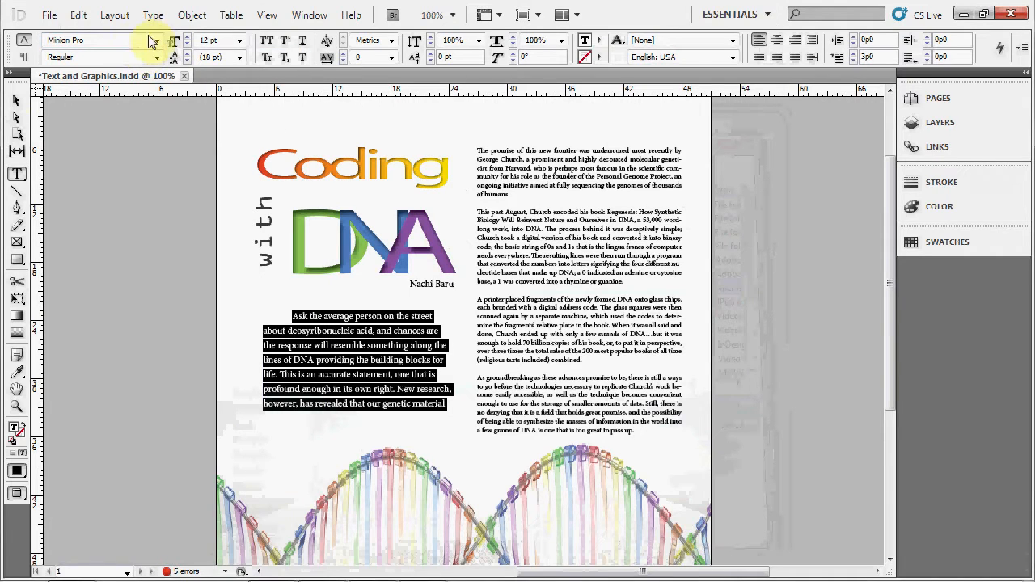
click(238, 41)
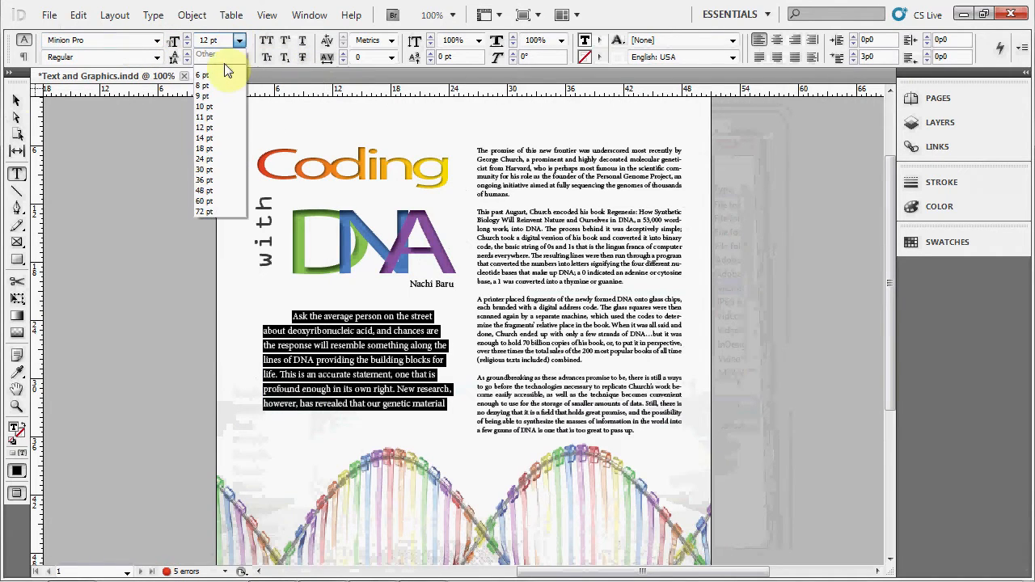
click(205, 91)
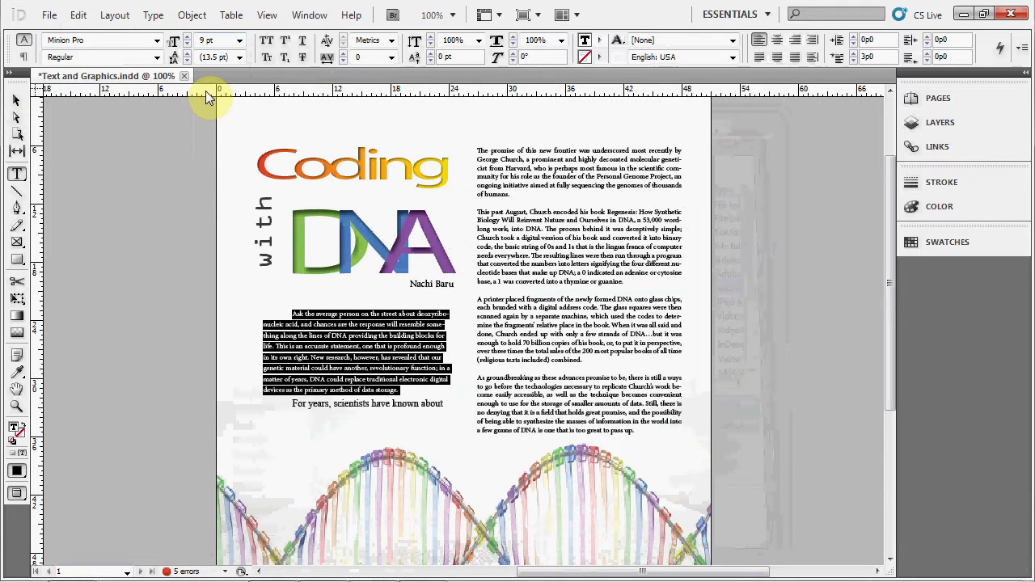
- Format the remaining paragraph starting "For years, scientists have known about" as Minion Pro at 9 pt
click(381, 412)
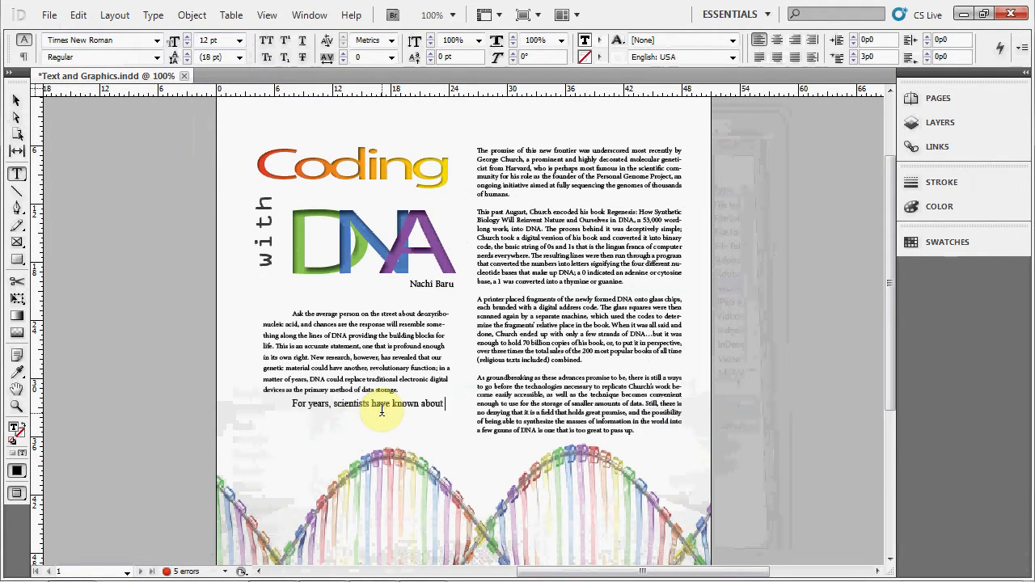
triple_click(370, 408)
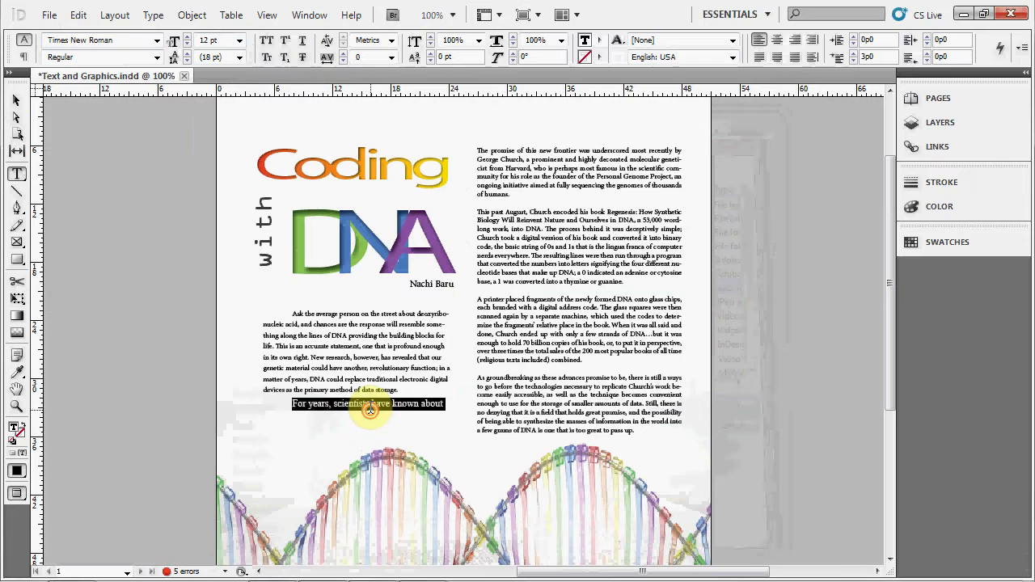
click(156, 41)
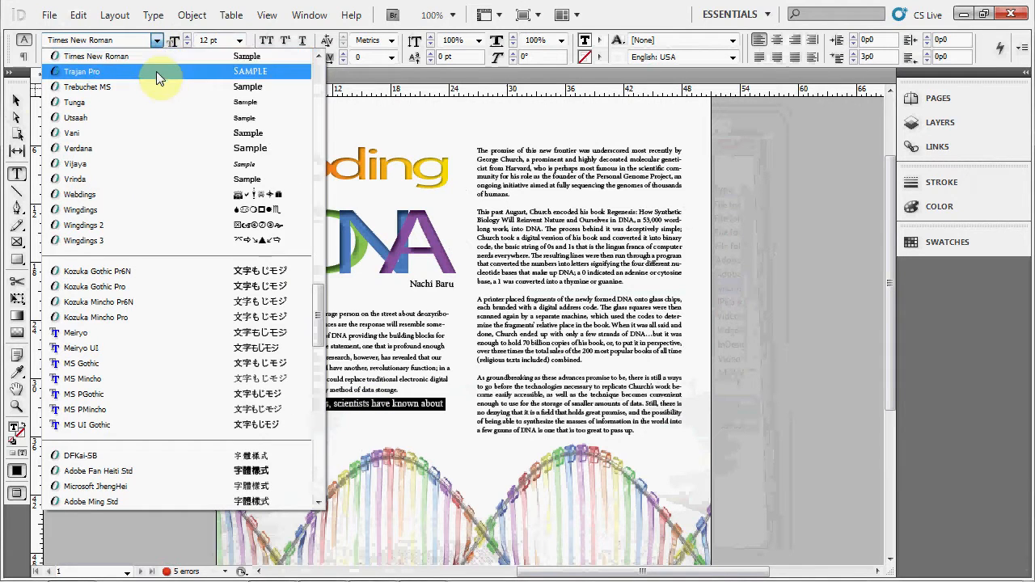
text(mini)
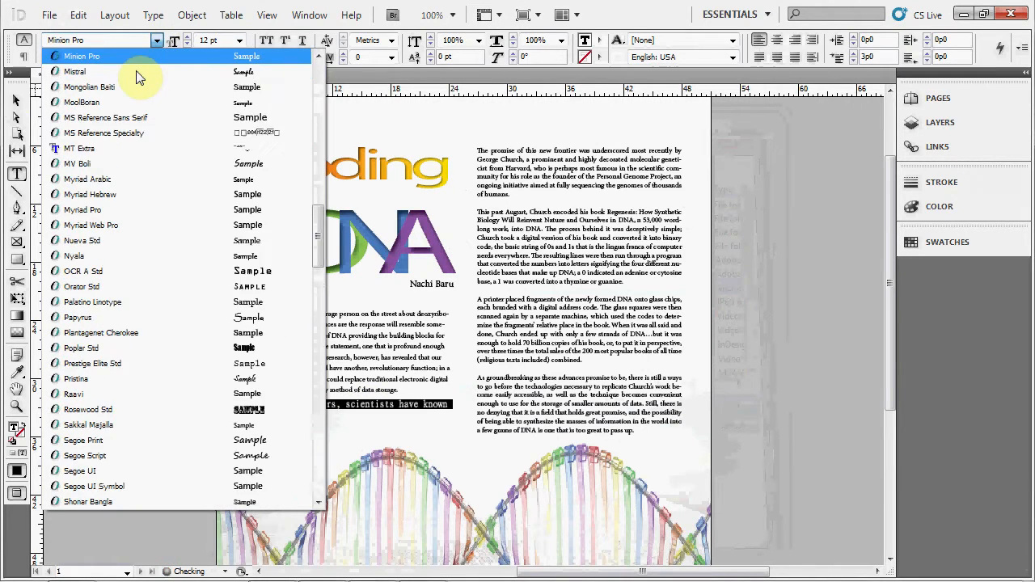
key(Return)
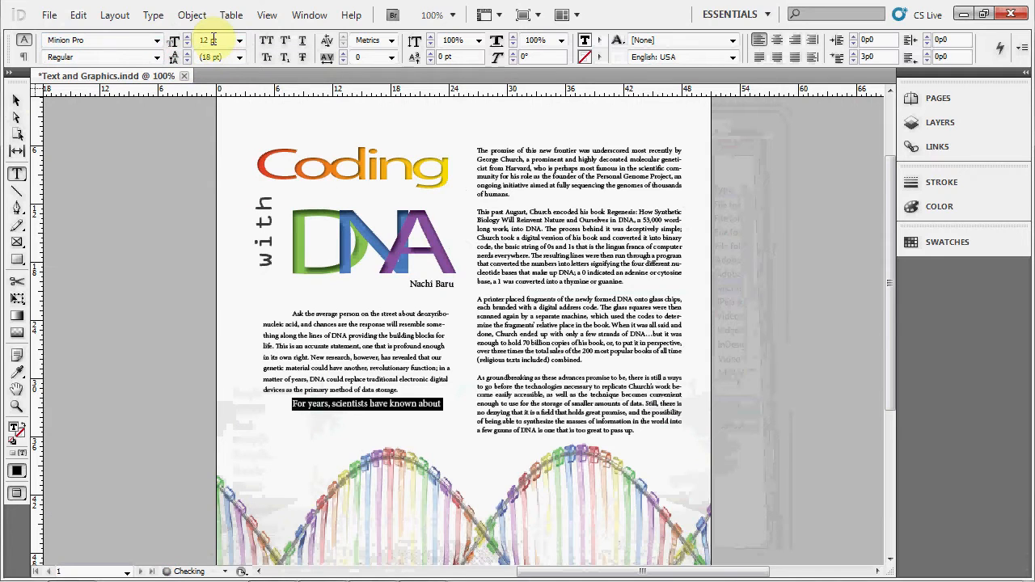
click(241, 43)
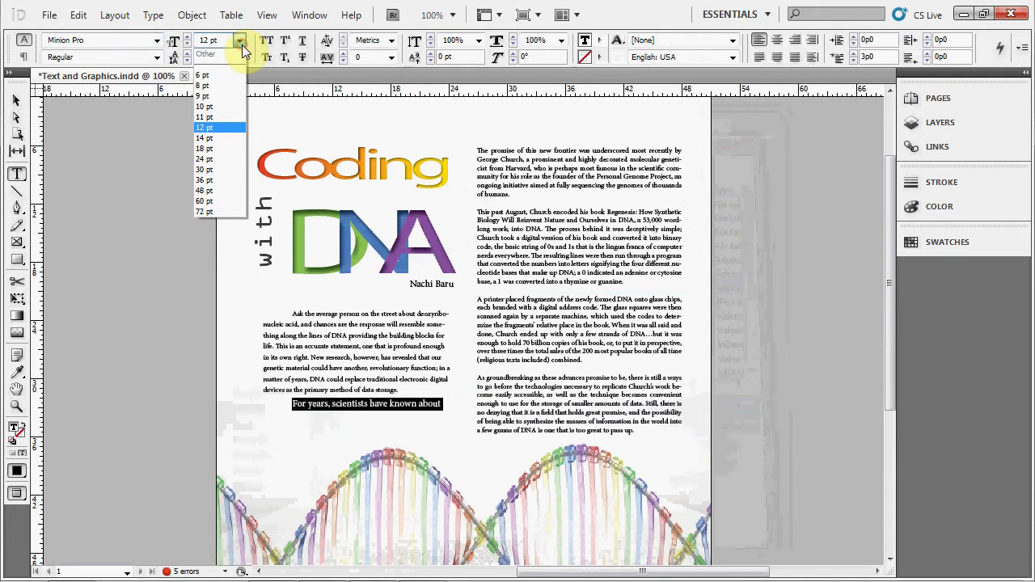
click(232, 101)
click(409, 421)
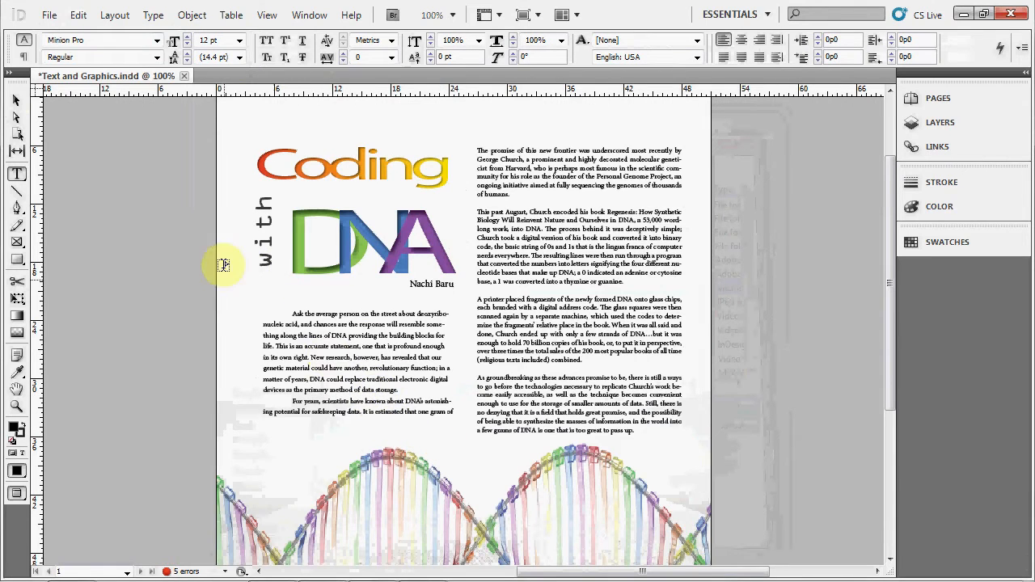
- Move the article frame to about X 3p6, Y 19p10 and enlarge it down to the bottom line of the neighbouring column
click(13, 101)
drag(358, 325, 344, 320)
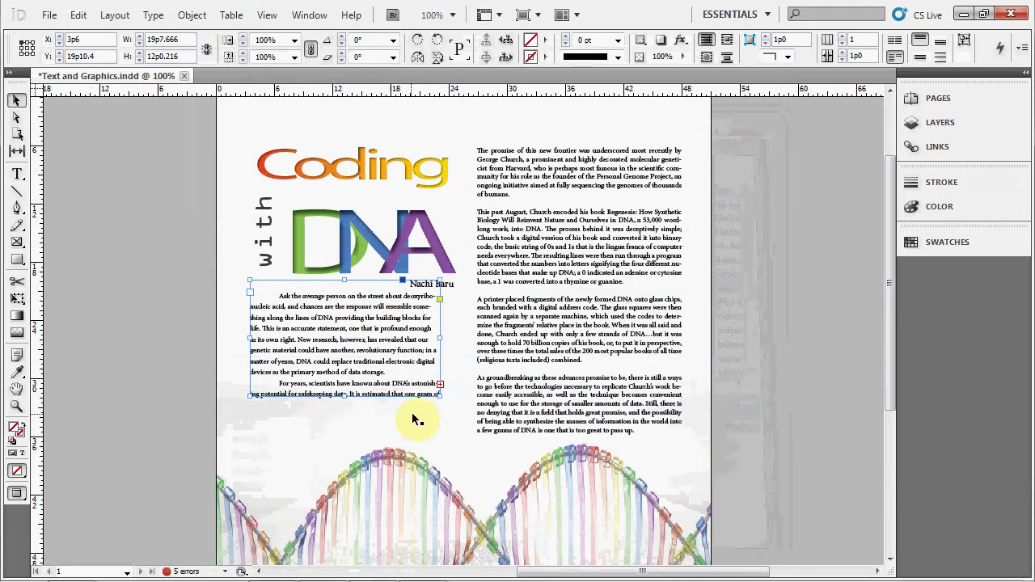
drag(441, 397, 465, 439)
click(777, 327)
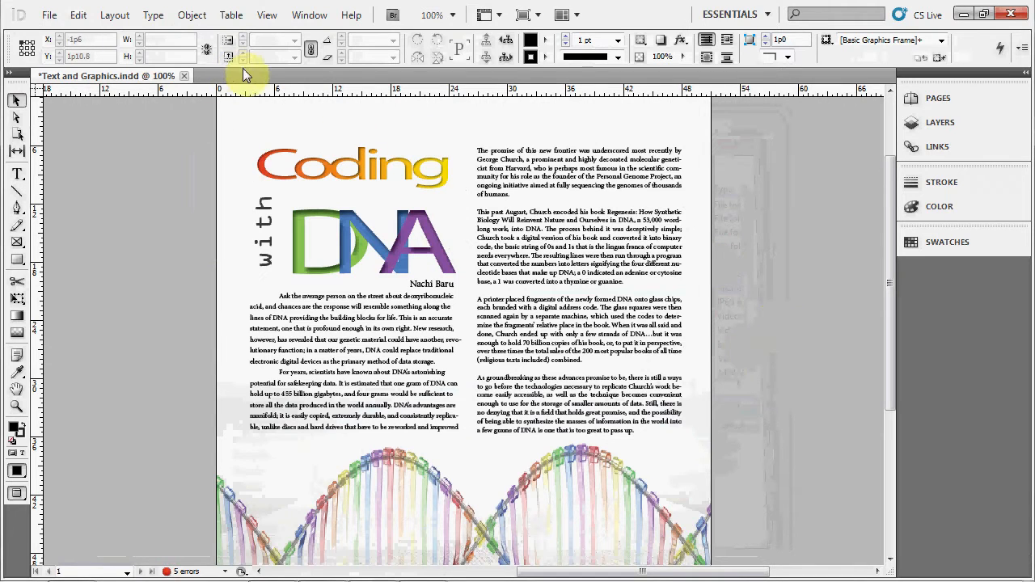
- Review the text fill colour swatches available for the article text
double_click(376, 362)
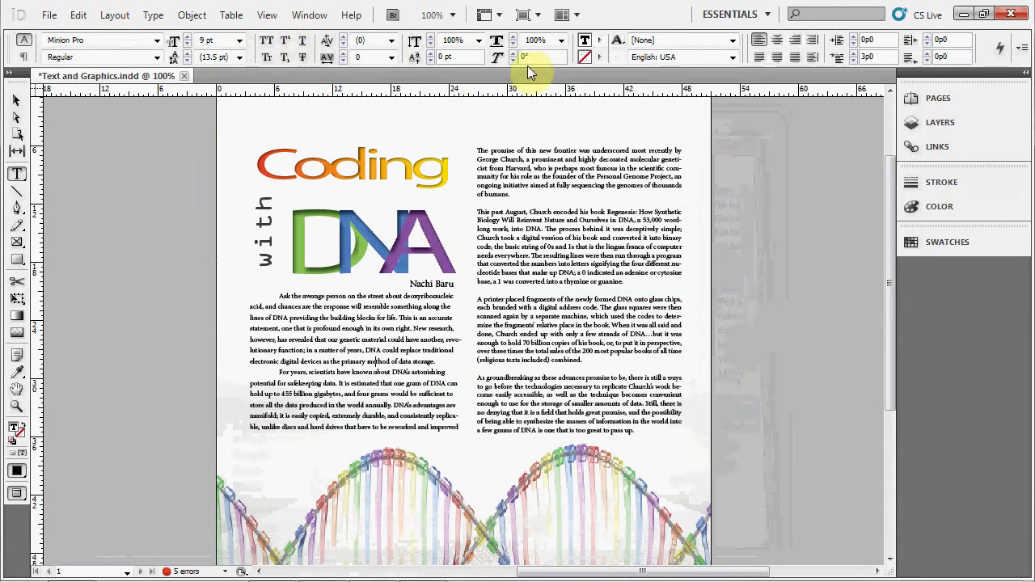
click(599, 40)
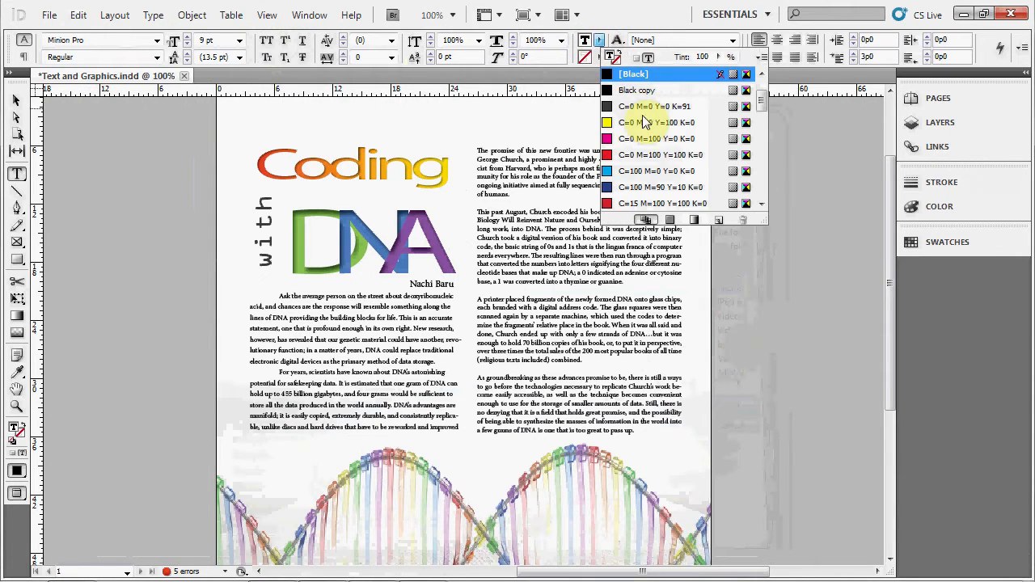
scroll(695, 146, down, 5)
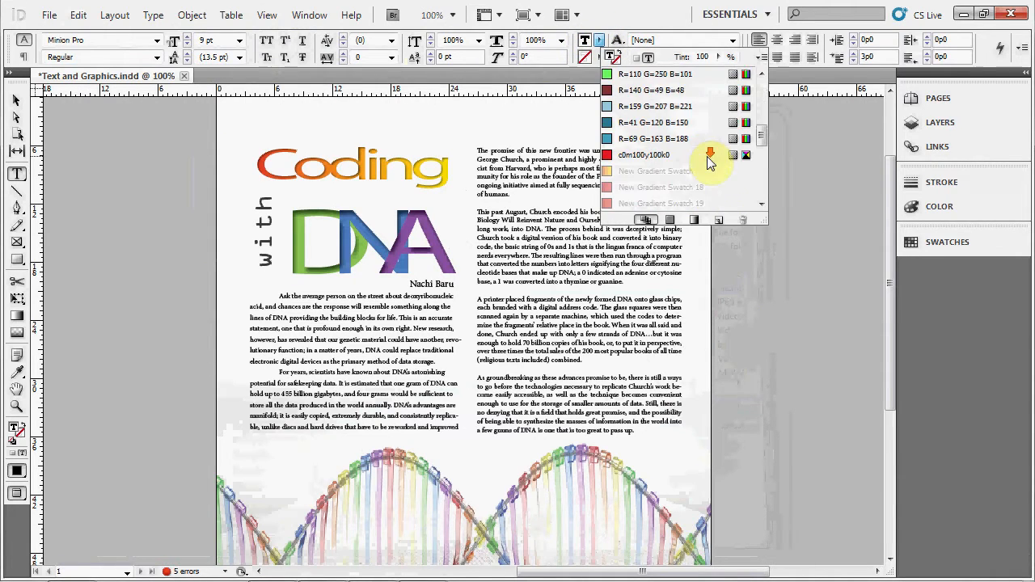
click(839, 377)
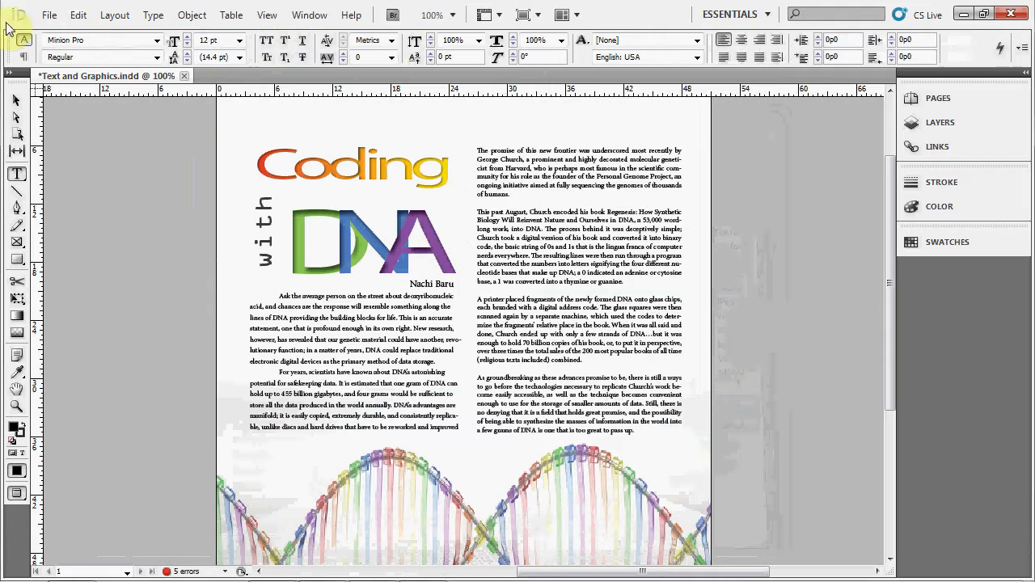
- Place the picture "Extremely Science Related Picture" on the page at about X 2p2, Y 13p8
click(47, 14)
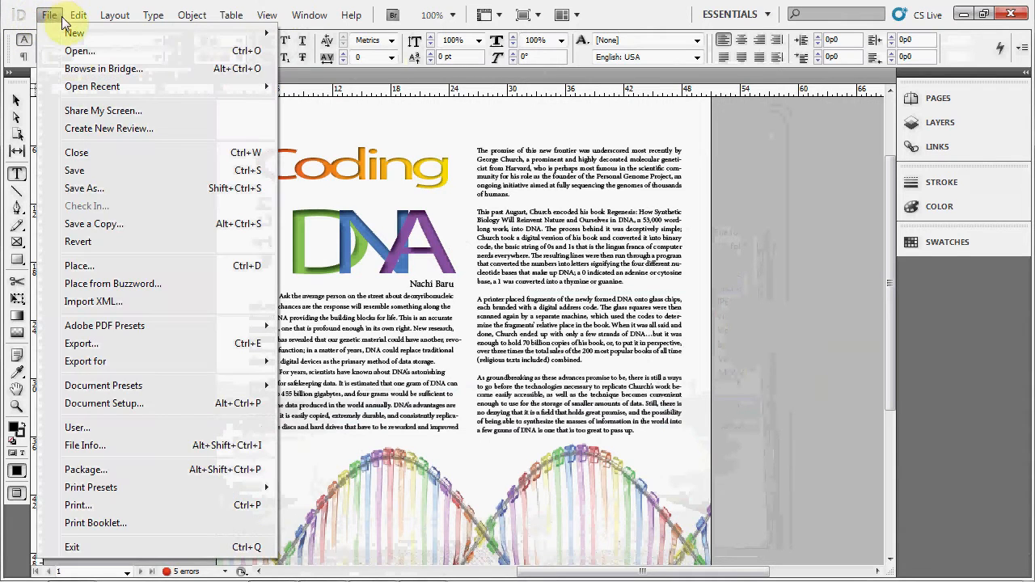
click(106, 267)
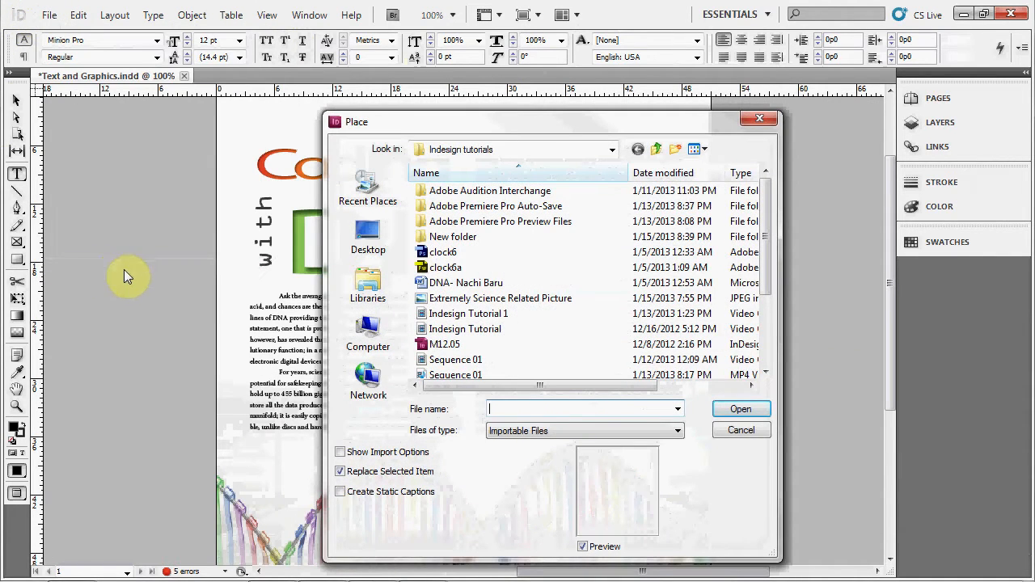
double_click(534, 298)
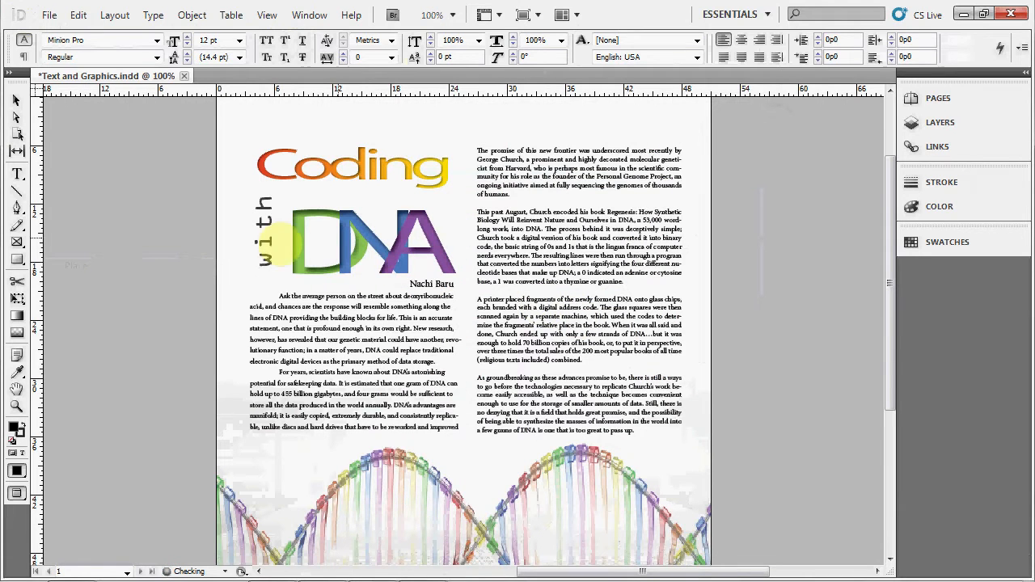
click(237, 218)
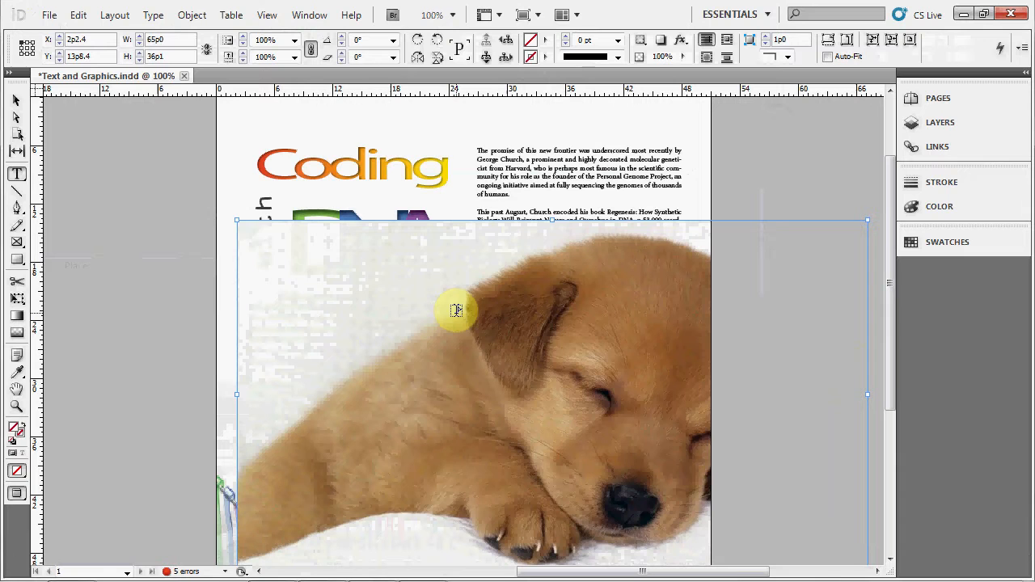
- Move the placed picture up across the page and crop its frame to about 28p4 by 16p11
click(16, 99)
drag(437, 325, 364, 273)
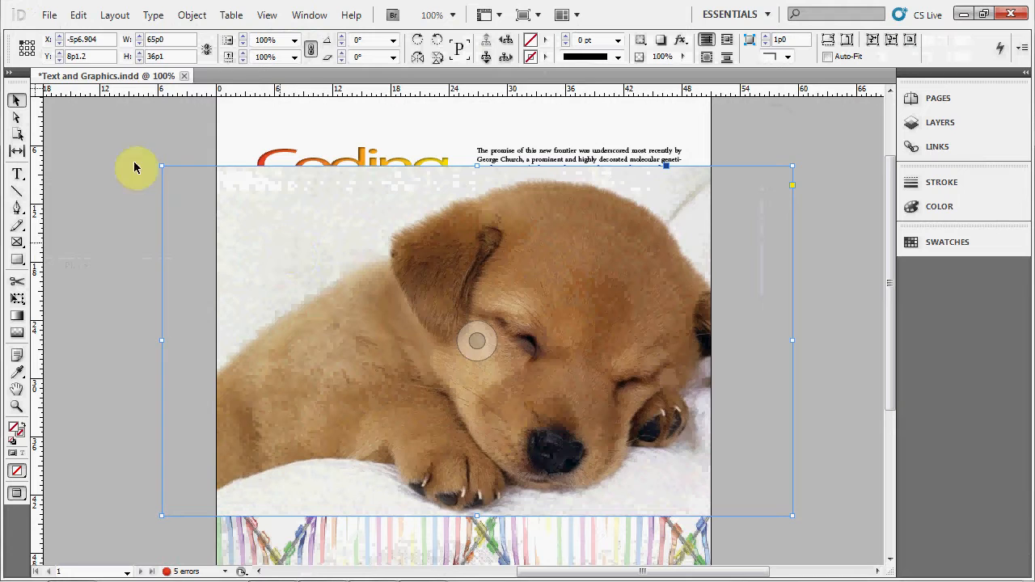
drag(161, 167, 517, 353)
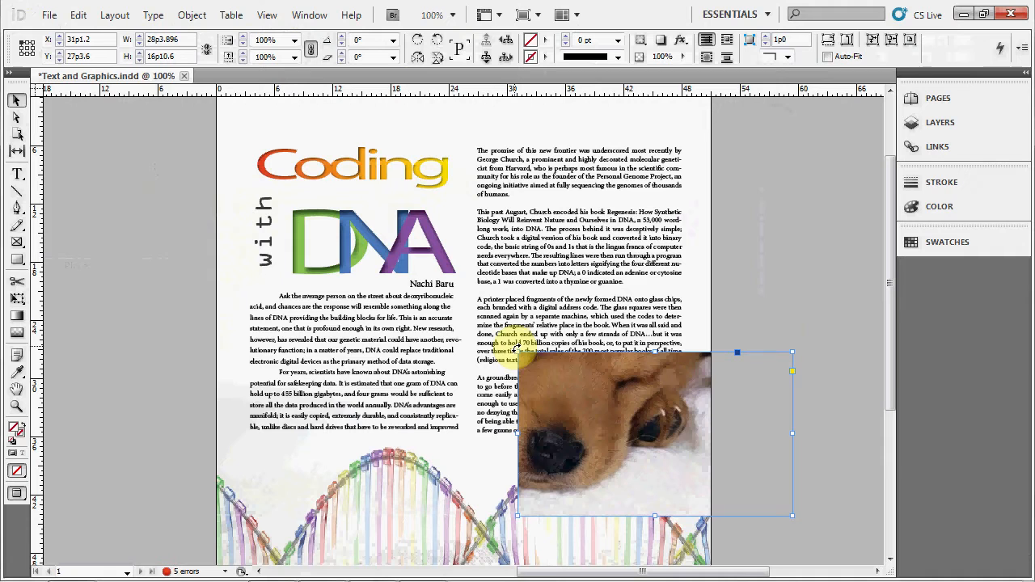
- Shift the picture content within its frame, scale it to about 18p11 by 14p7 and reposition it inside the frame
drag(656, 438, 715, 495)
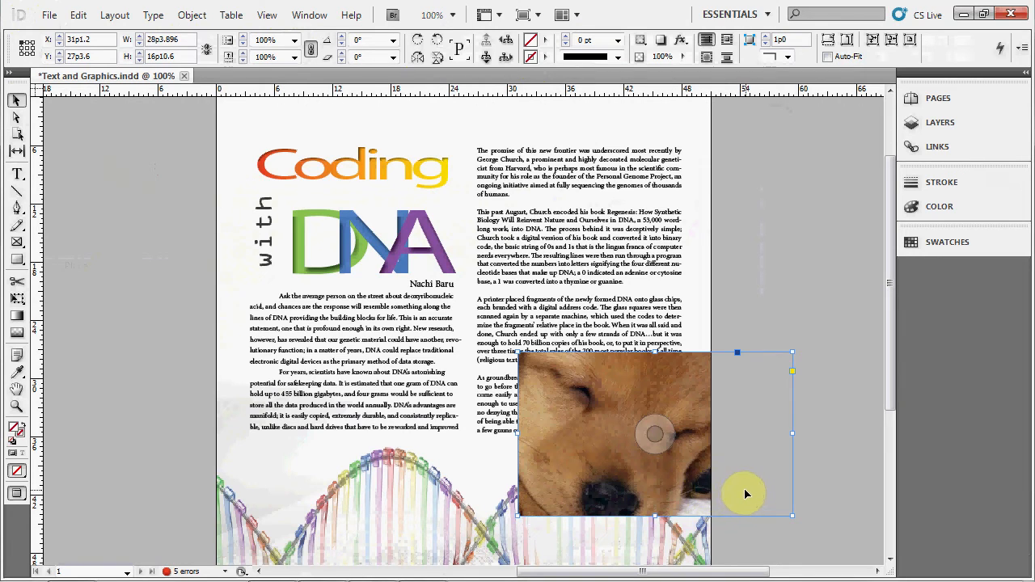
click(661, 450)
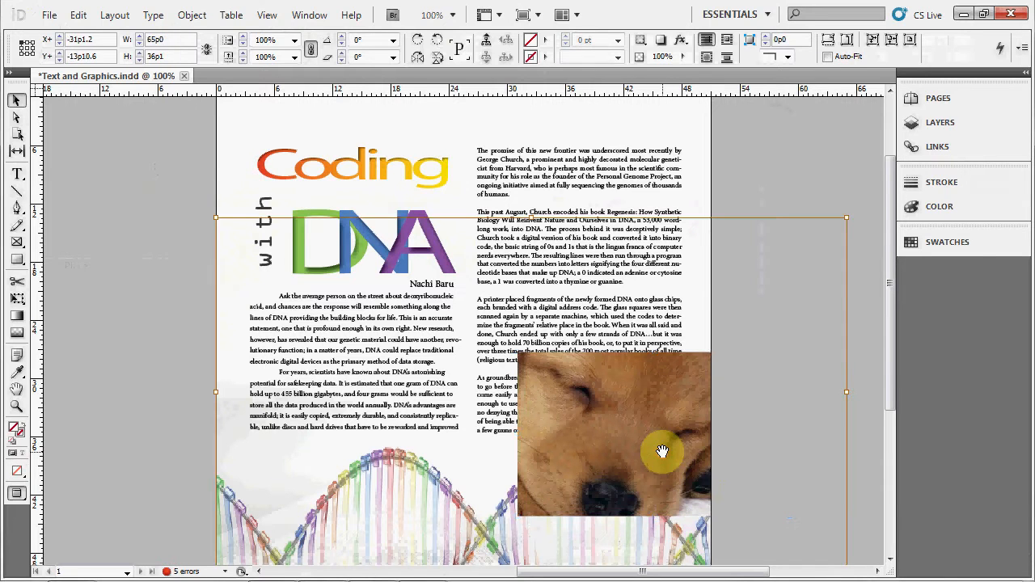
drag(847, 217, 399, 425)
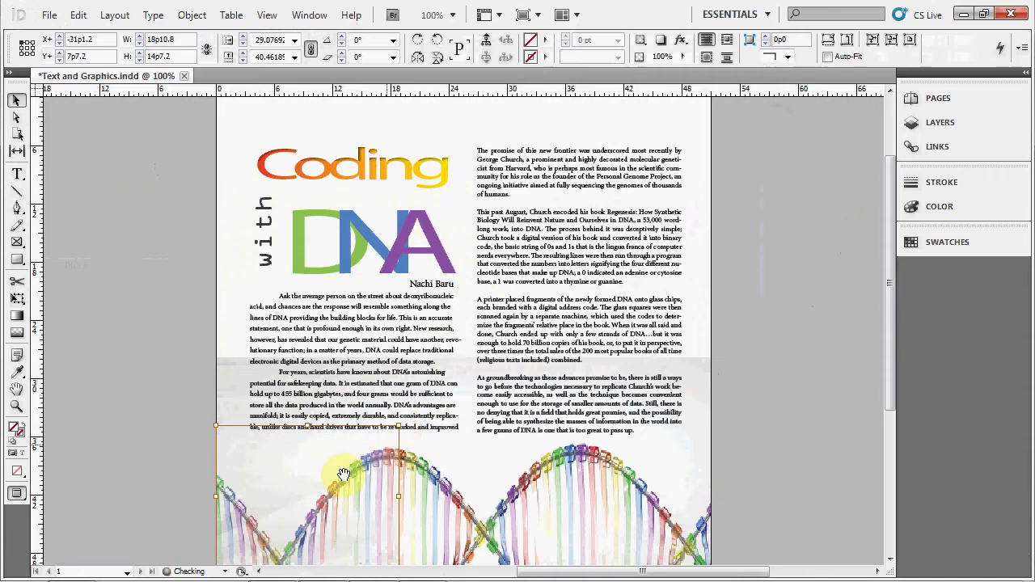
drag(381, 470, 629, 422)
click(647, 423)
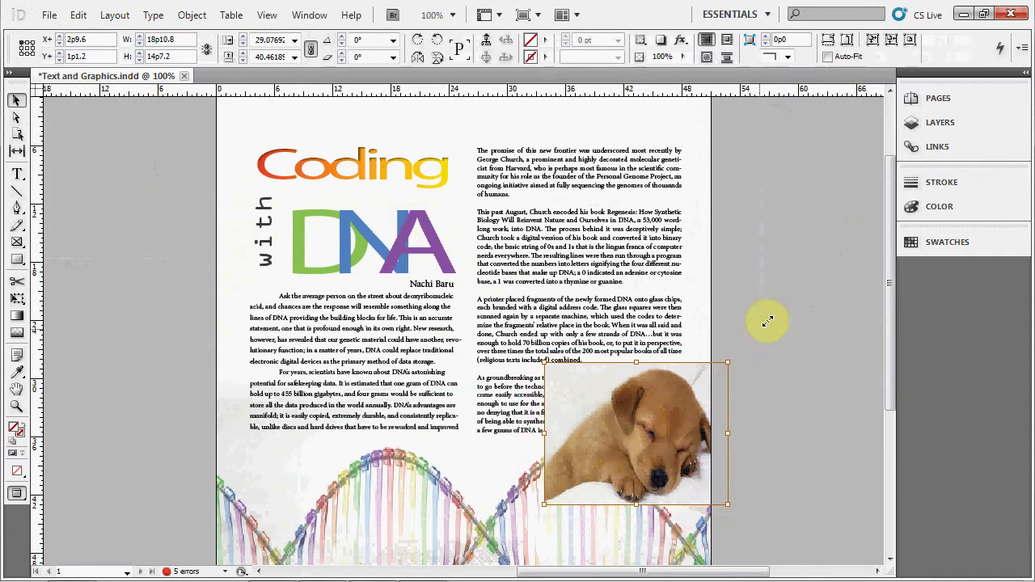
- Fill the frame proportionally with the puppy picture and move it to about X 12p2, Y 18p9, over the text columns
click(825, 44)
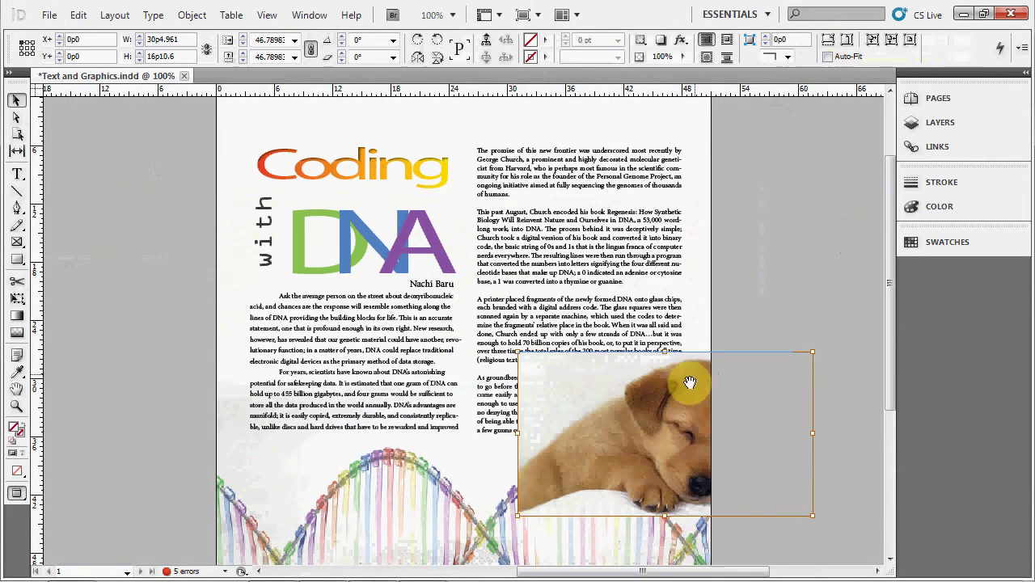
click(114, 224)
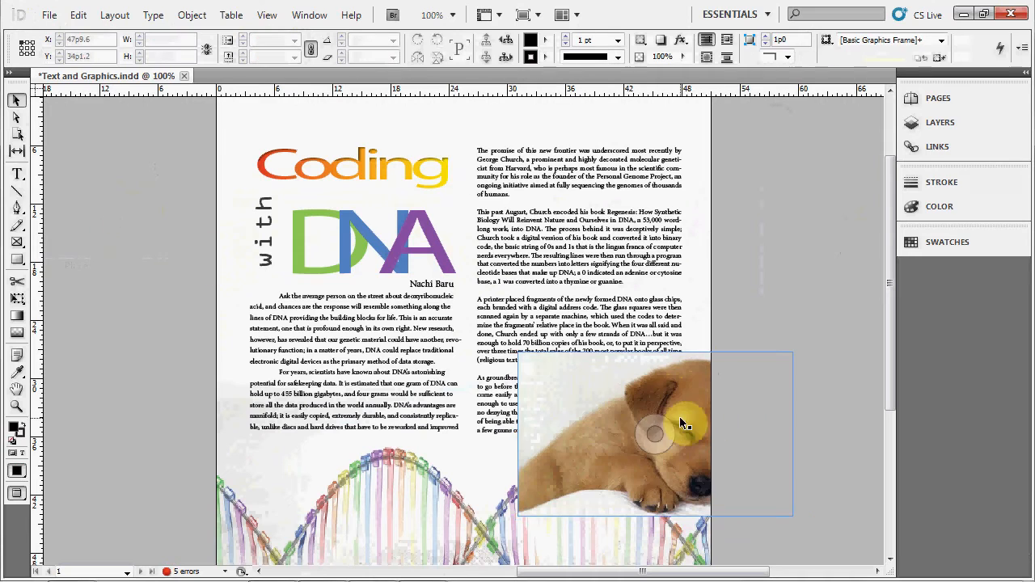
click(621, 396)
drag(585, 343, 401, 264)
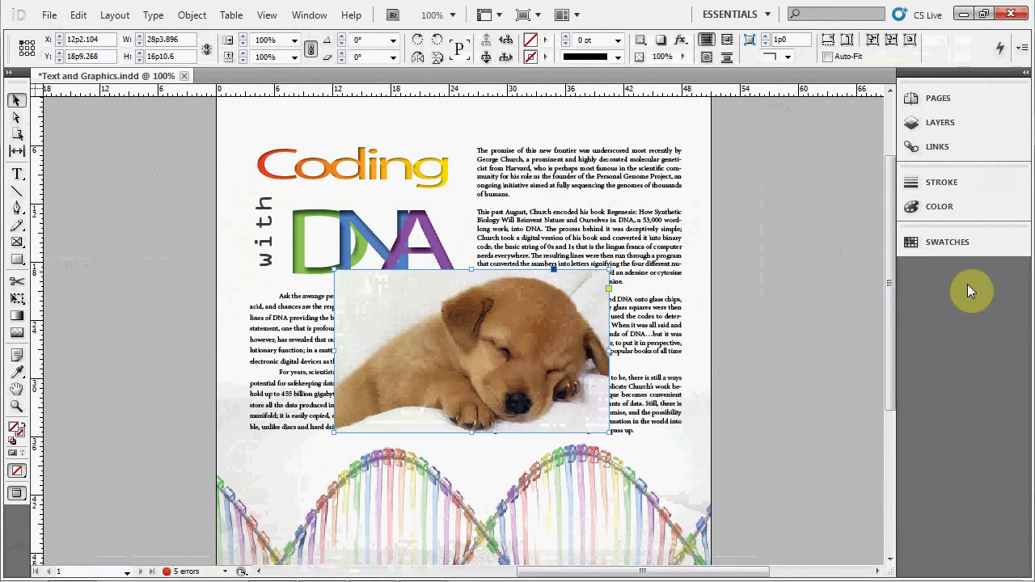
- Move the "Coding with DNA" title pieces and both article columns so that they overlap the puppy picture
drag(352, 166, 479, 356)
drag(587, 159, 565, 247)
drag(304, 240, 322, 356)
drag(266, 213, 495, 260)
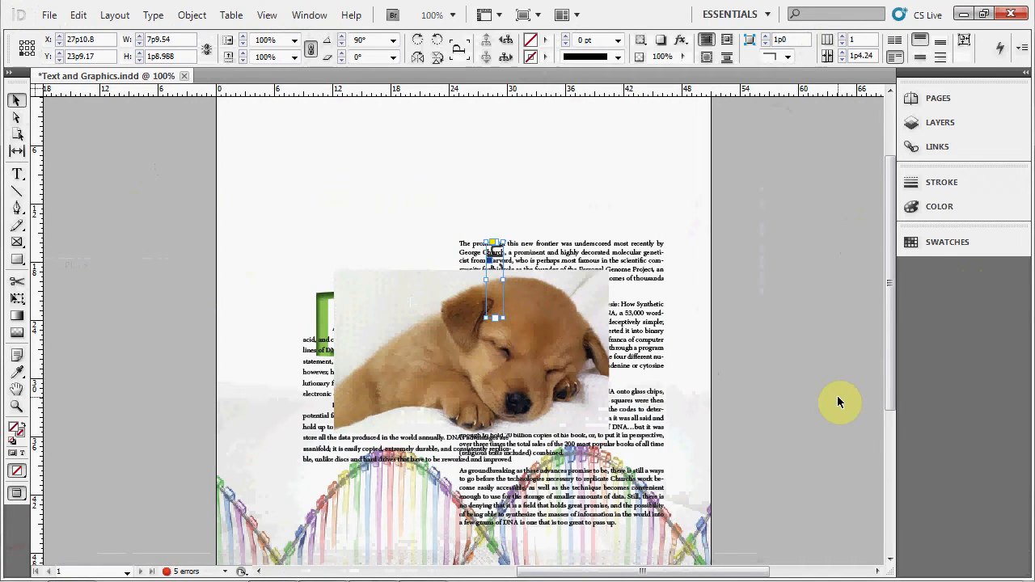
- Open the Arrange stacking-order options for the "DNA" title frame
click(323, 307)
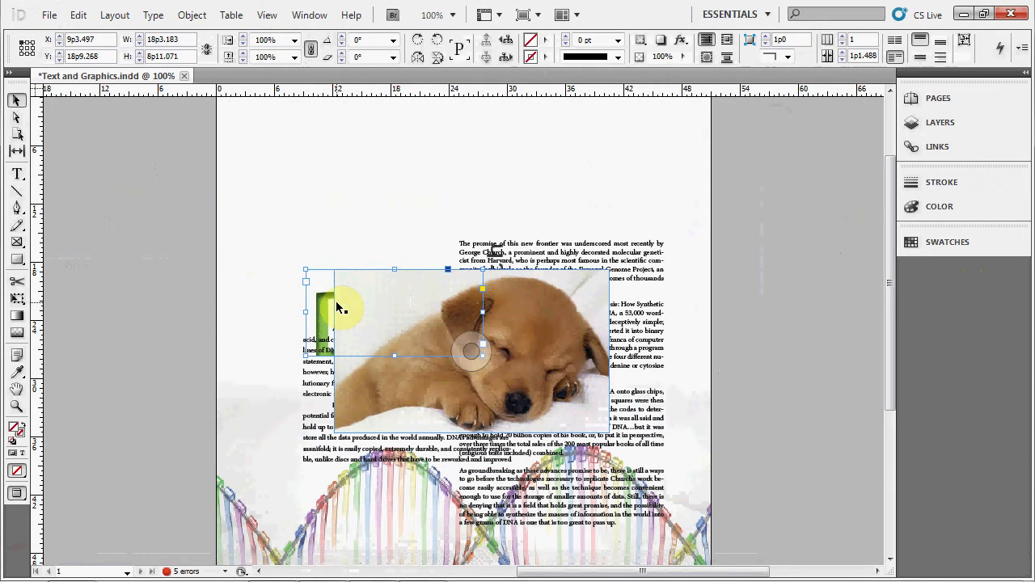
click(181, 16)
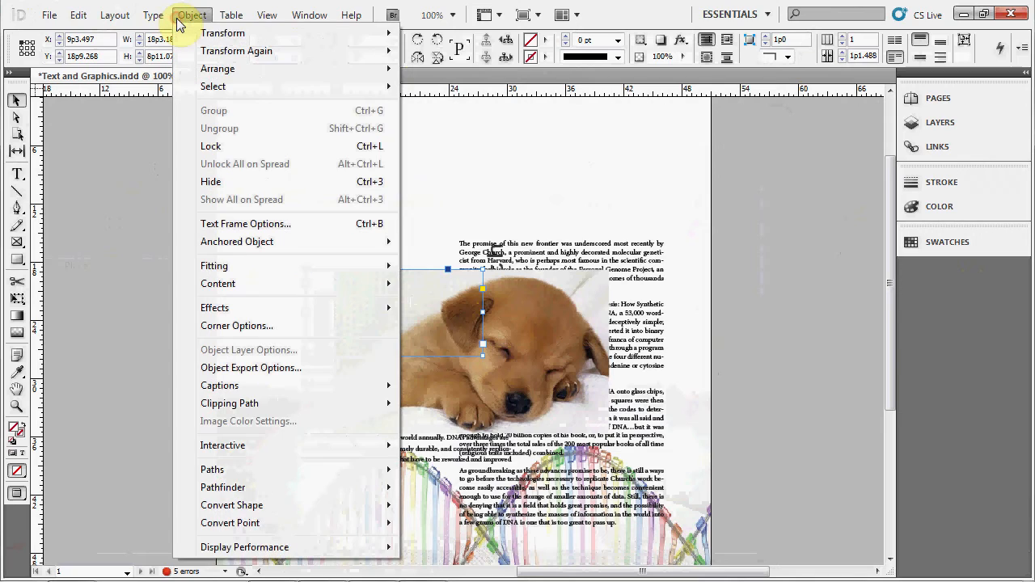
mouse_move(235, 69)
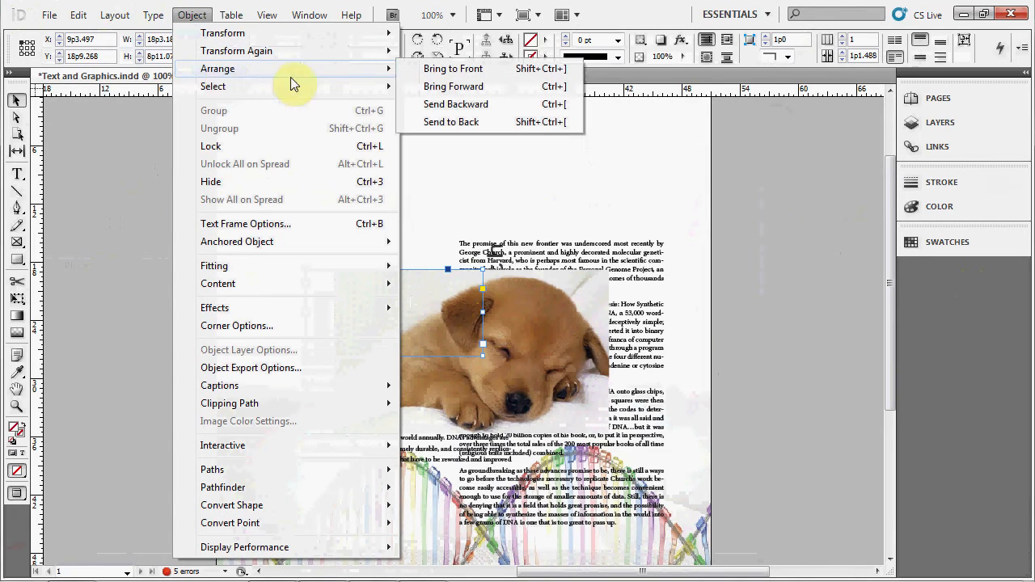